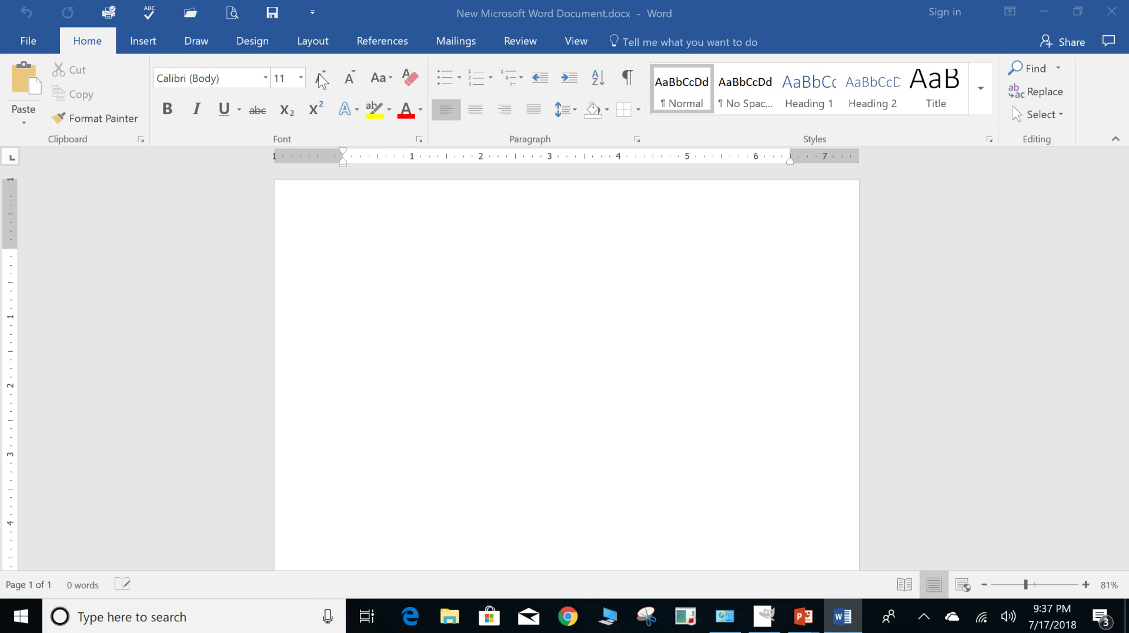
Step: Draw a rectangle with one rounded corner near the page's upper edge, about 3.19" wide and 1.65" high
left_click(152, 35)
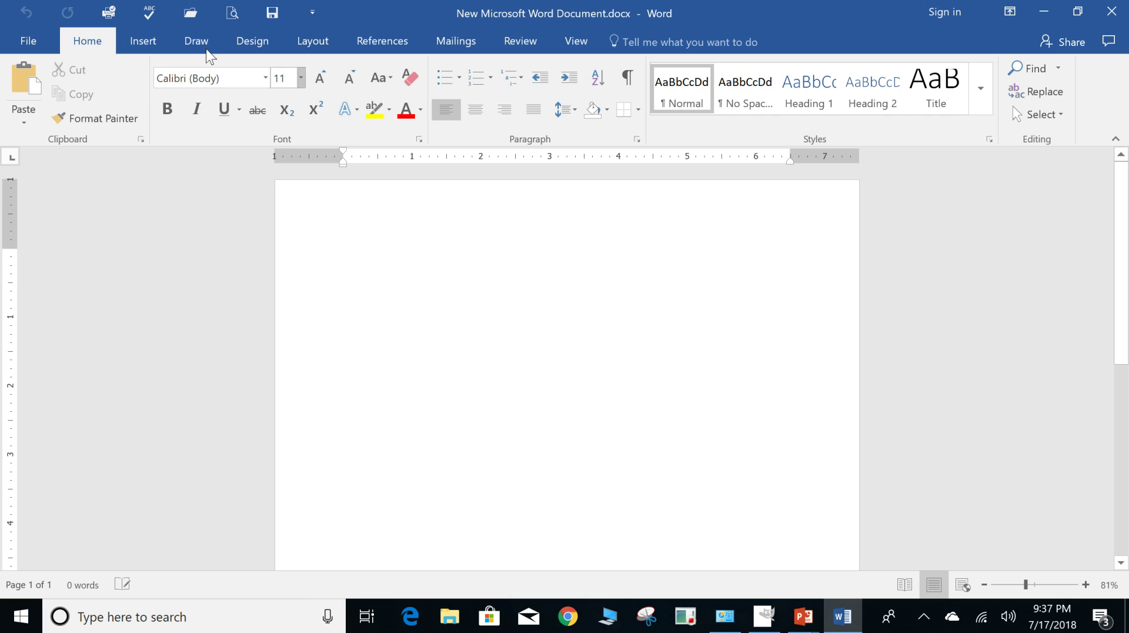
left_click(152, 40)
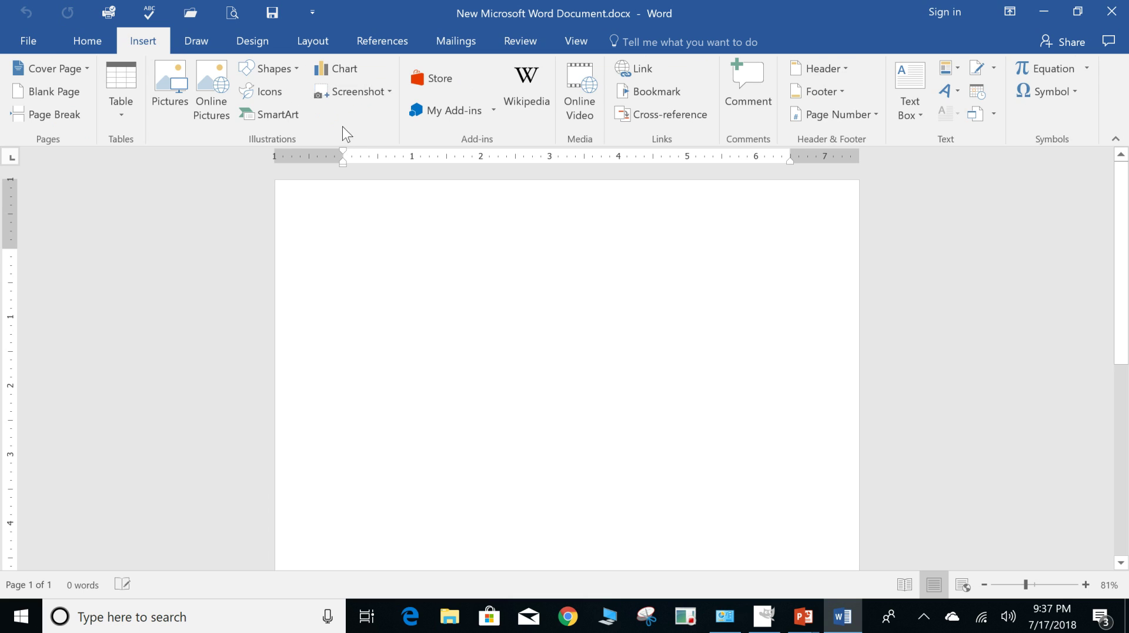
left_click(271, 66)
left_click(347, 195)
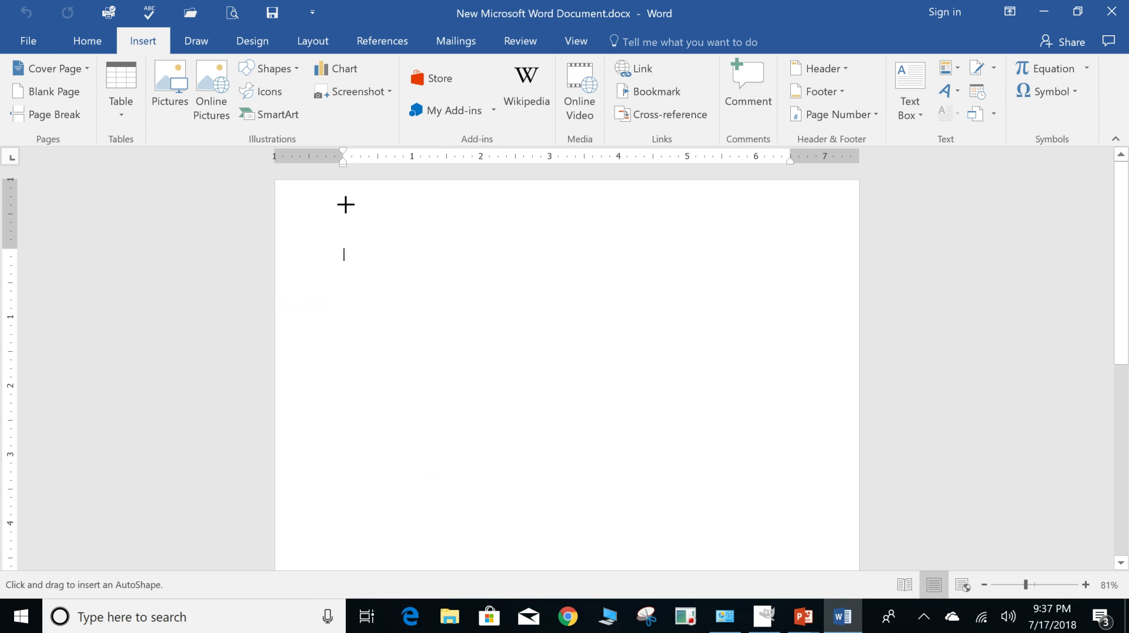
mouse_move(345, 204)
left_mouse_down()
mouse_move(512, 305)
mouse_move(565, 317)
left_mouse_up()
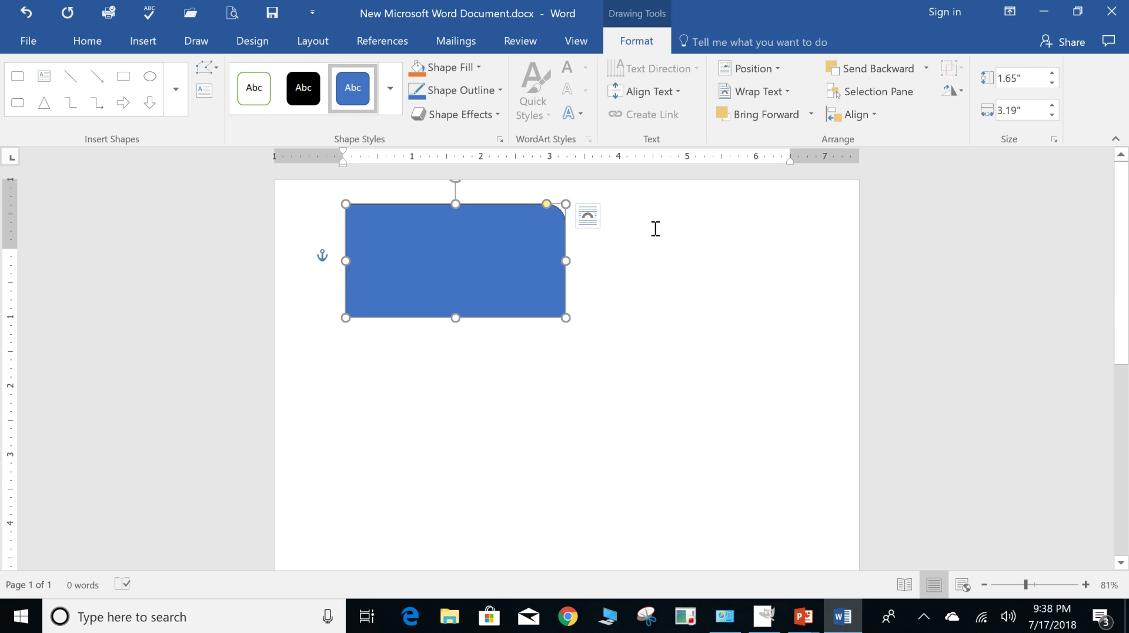
Step: Open the format settings of the rounded-corner rectangle and examine its fill and line options
right_click(519, 249)
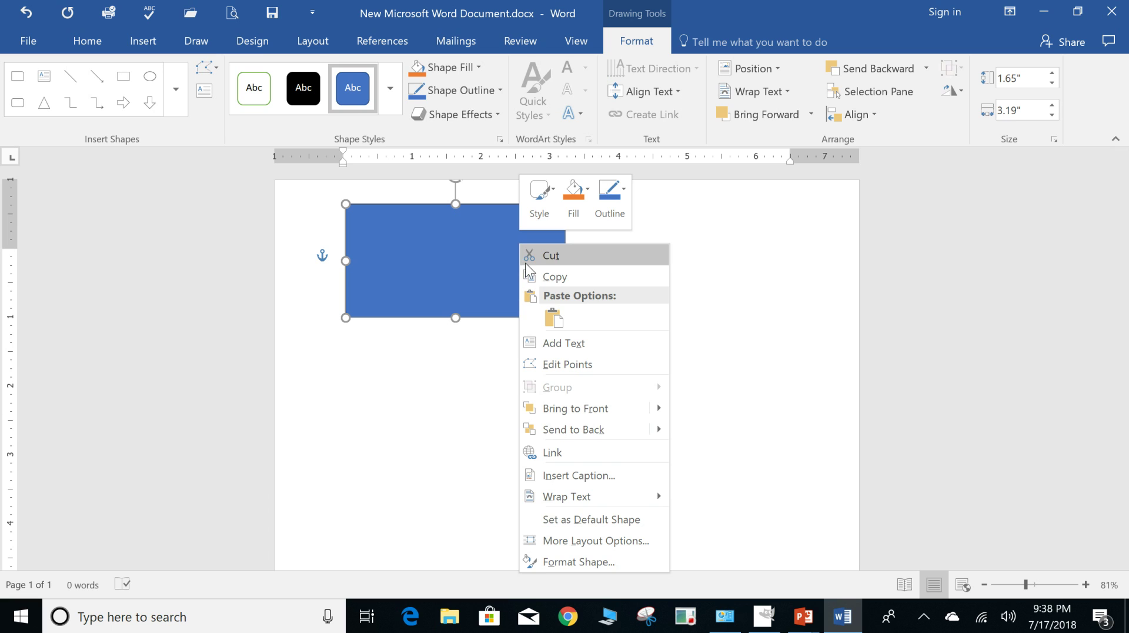
left_click(608, 559)
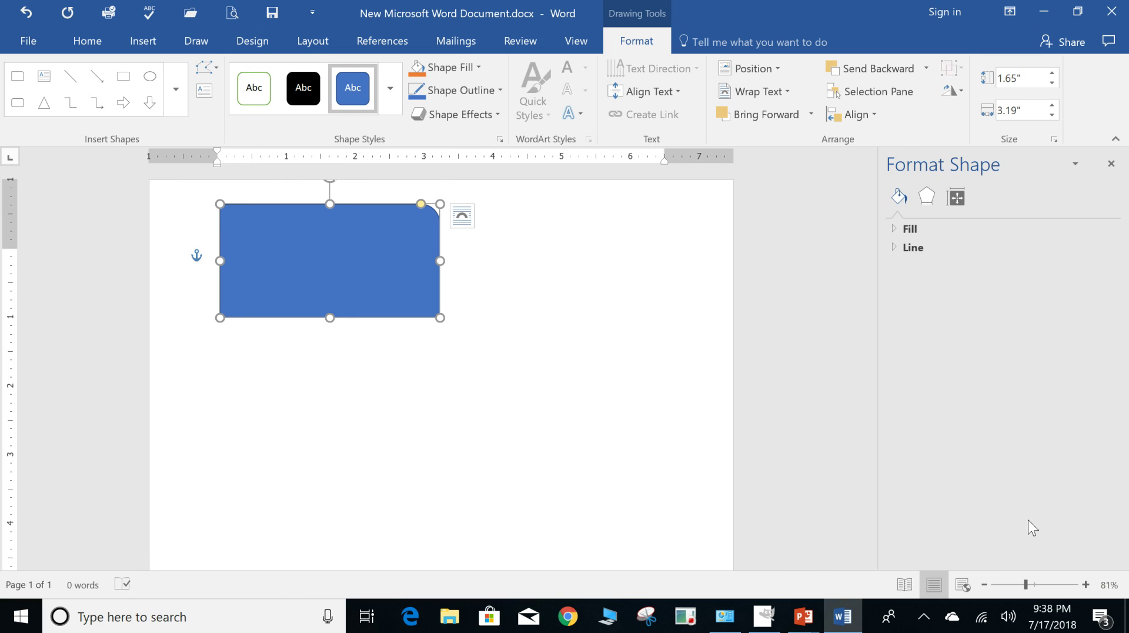
left_click(898, 230)
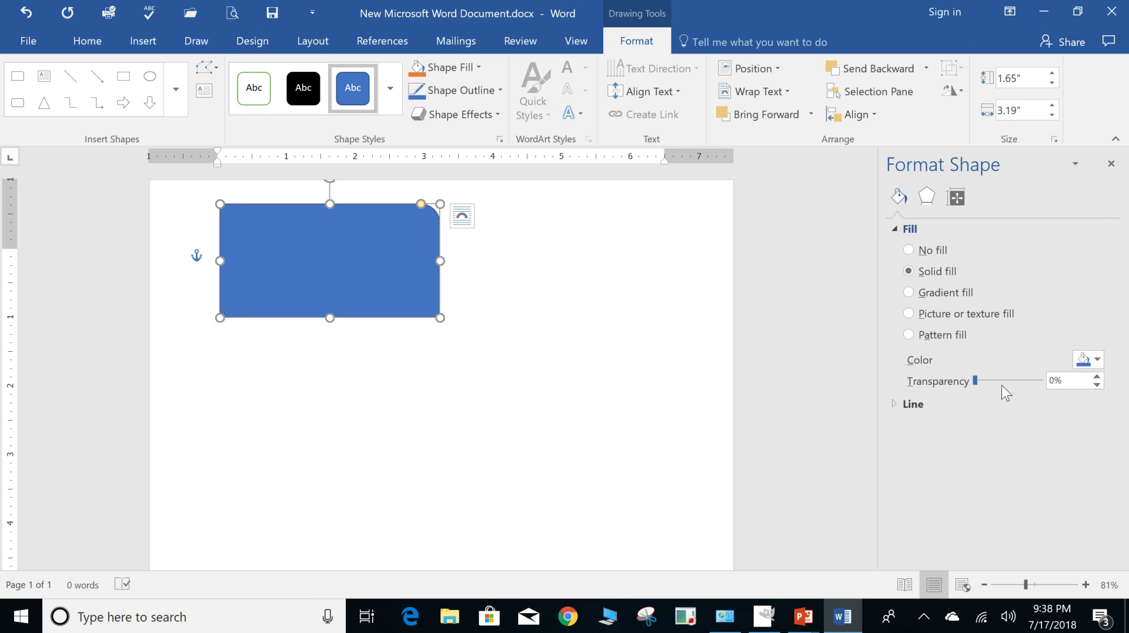
left_click(891, 404)
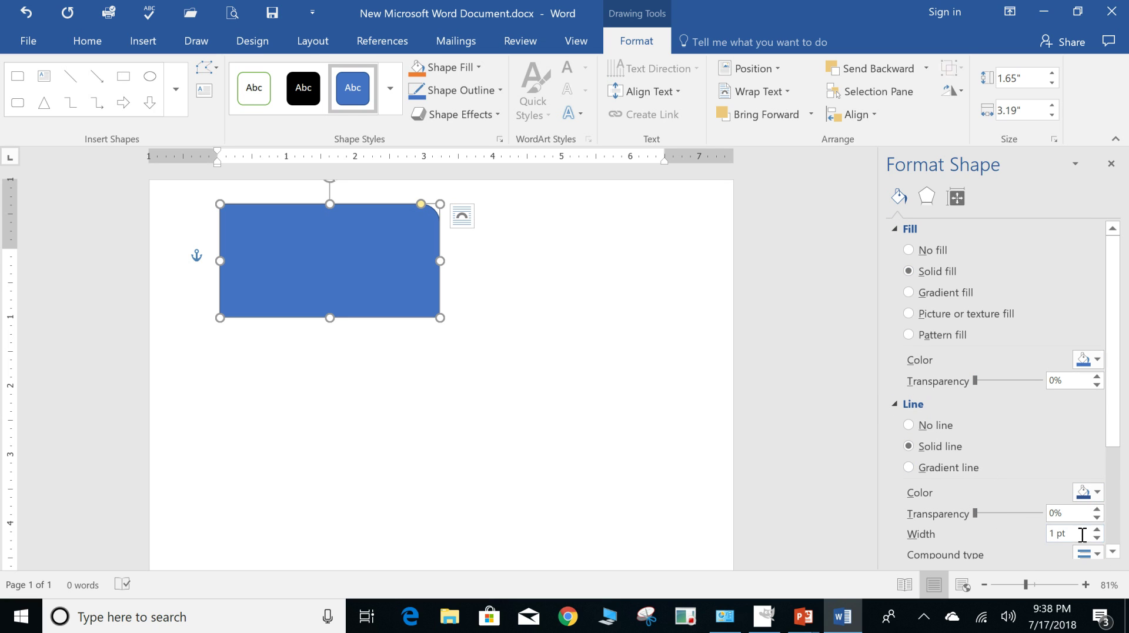
Step: Apply an 18 pt gray glow preset to the rounded-corner rectangle
left_click(927, 196)
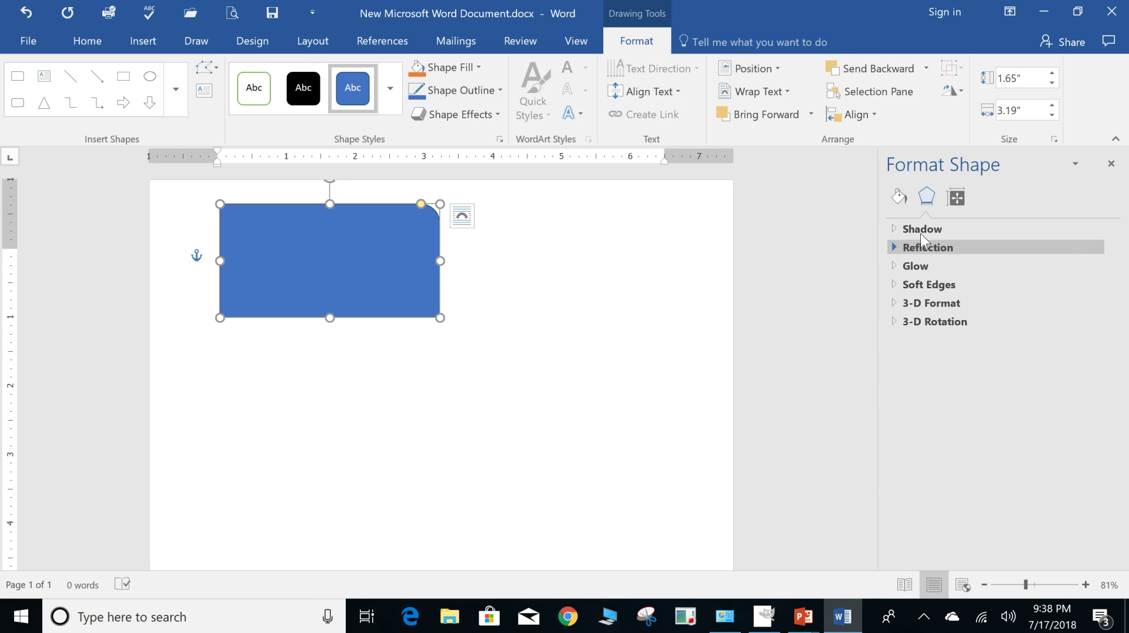
left_click(898, 228)
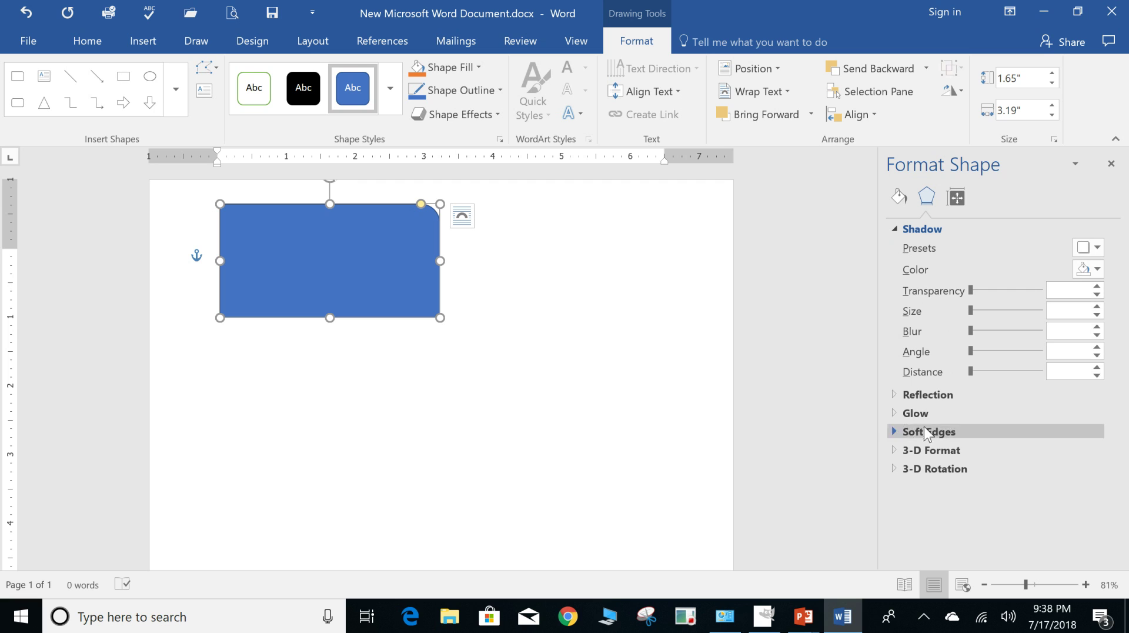
left_click(898, 409)
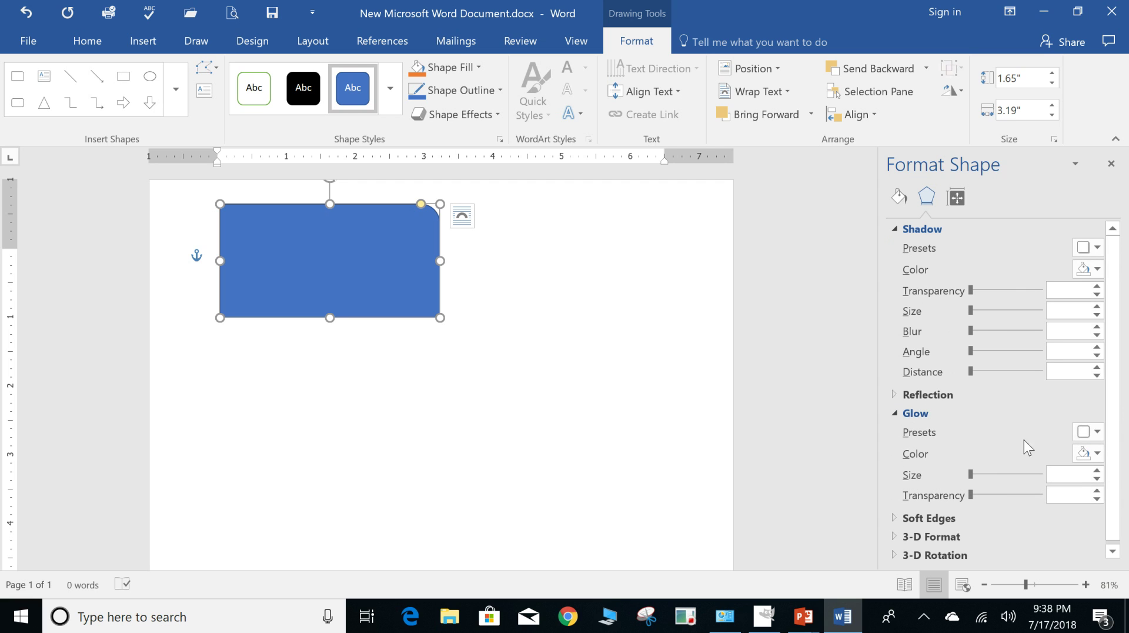
left_click(1090, 432)
left_click(967, 383)
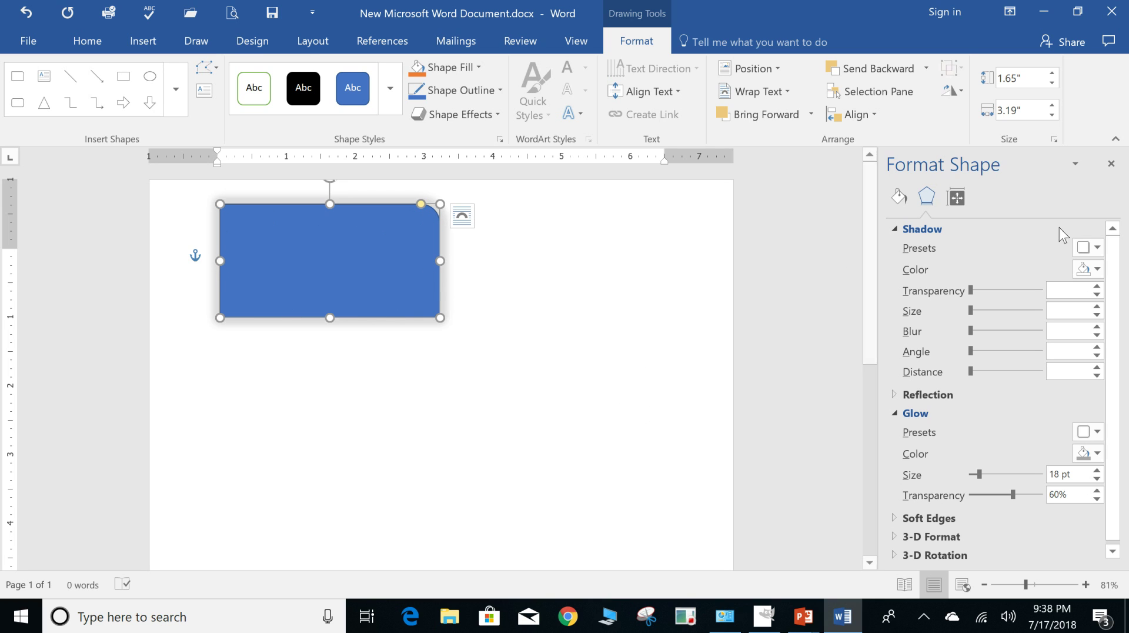
Step: Examine the rectangle's text box layout options and its alt text title and description fields
left_click(958, 198)
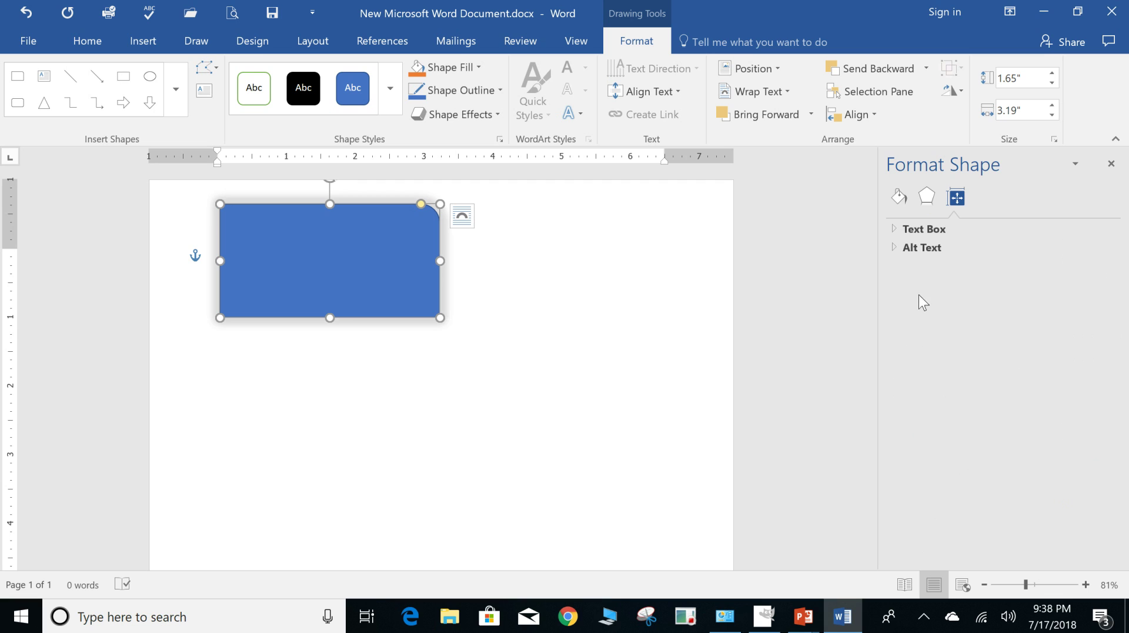
left_click(905, 230)
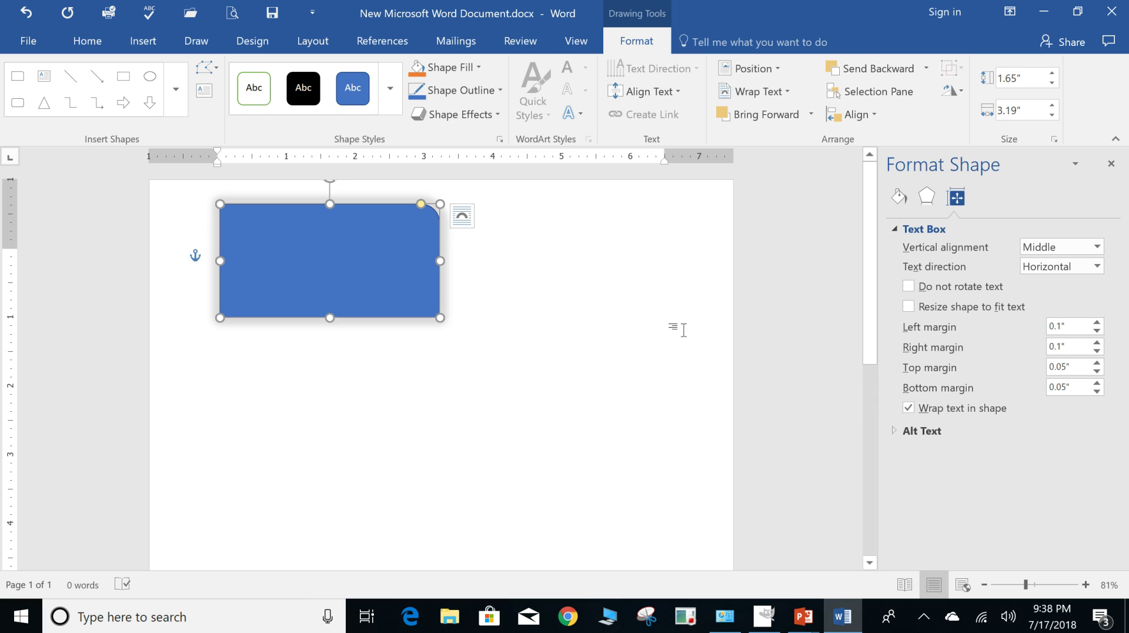
left_click(912, 431)
left_click(955, 466)
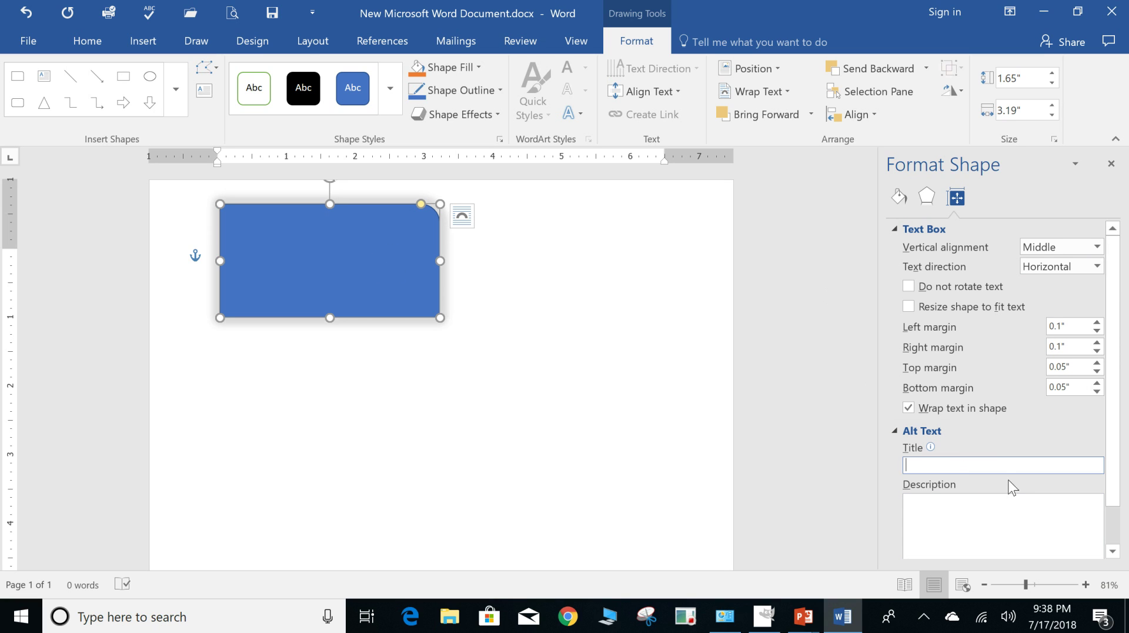
left_click(970, 498)
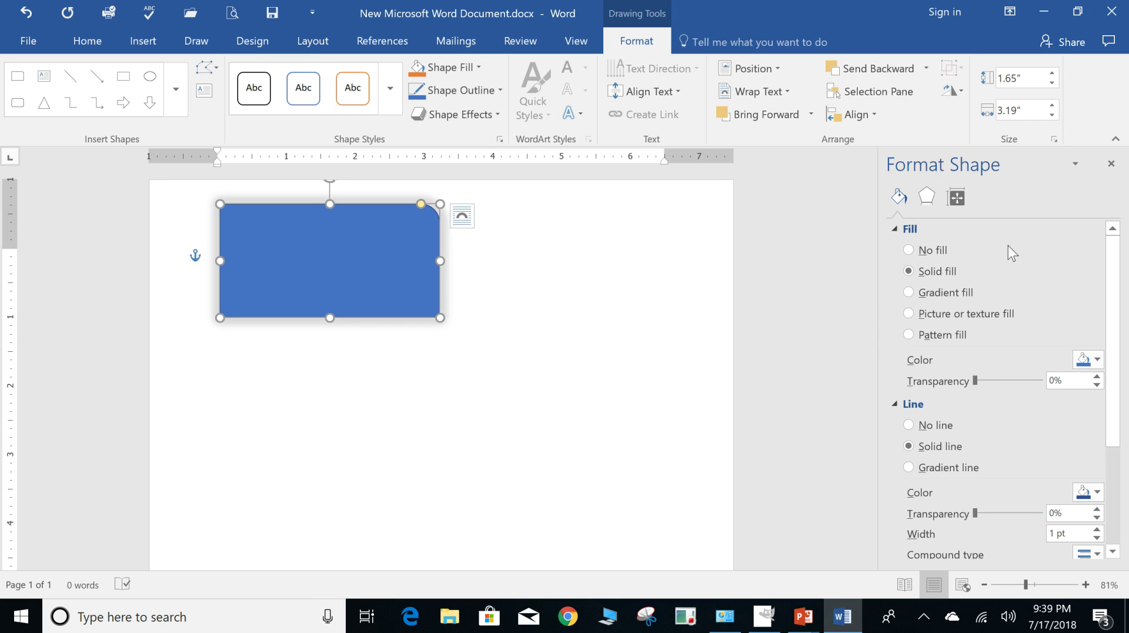
Step: Draw a chord shape below the rectangle, about 2.71" wide and 1.39" high
left_click(300, 387)
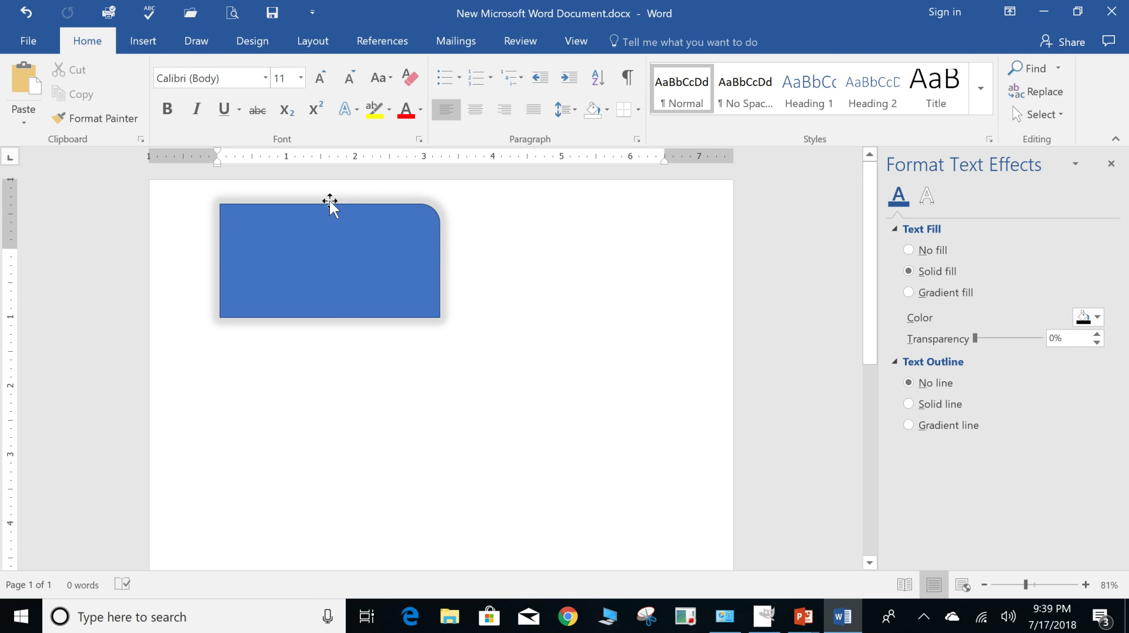
left_click(143, 46)
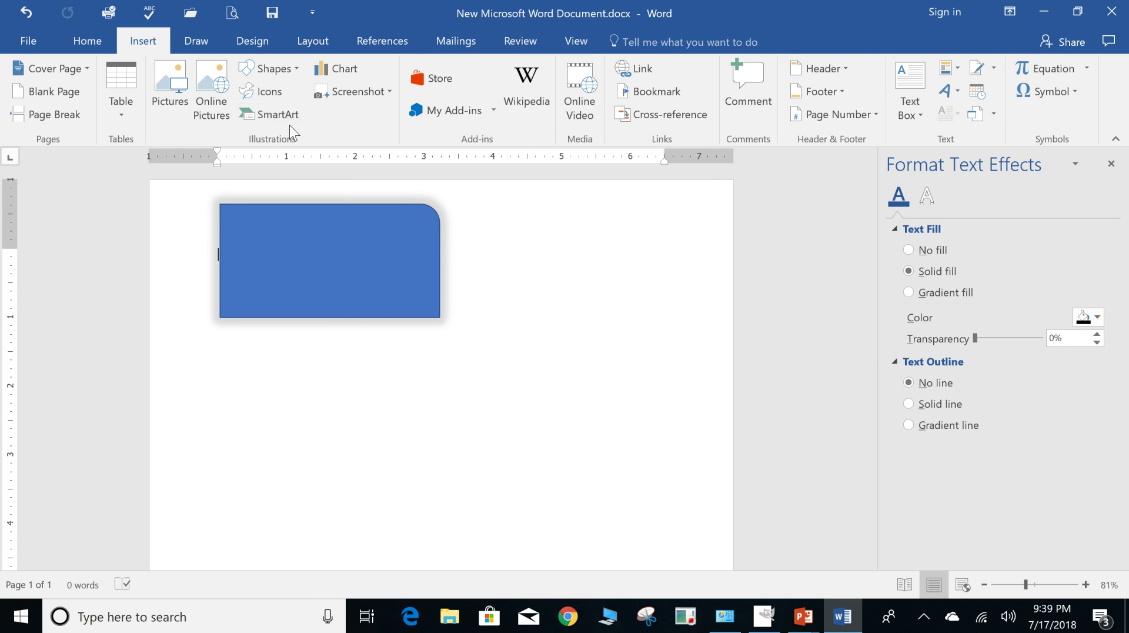
left_click(297, 69)
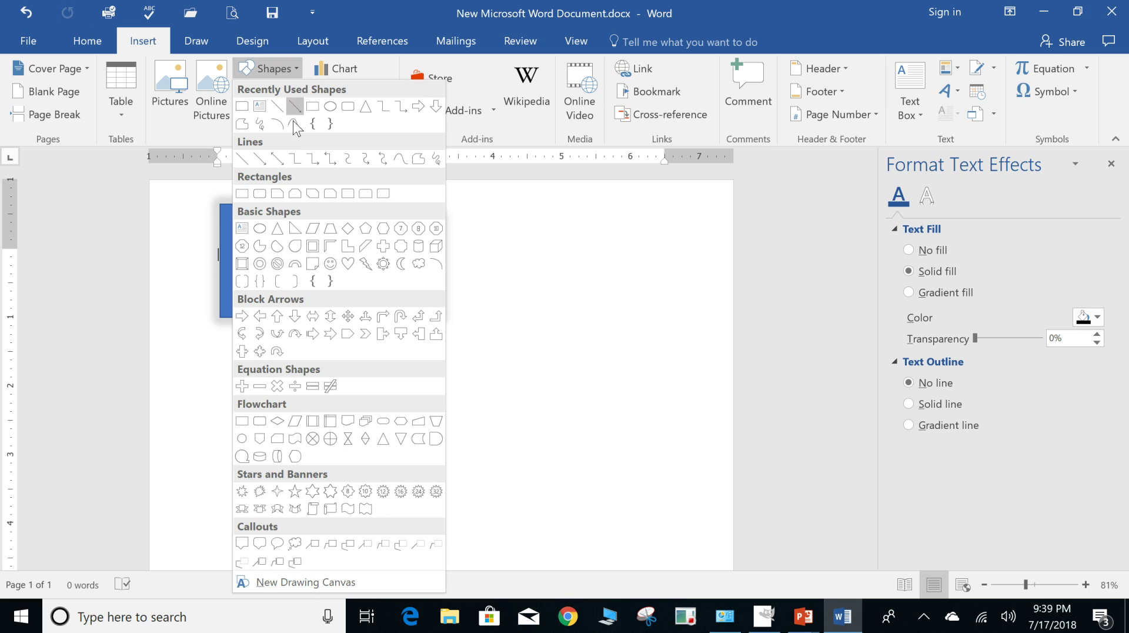
left_click(277, 246)
mouse_move(262, 368)
left_mouse_down()
mouse_move(293, 422)
mouse_move(449, 462)
left_mouse_up()
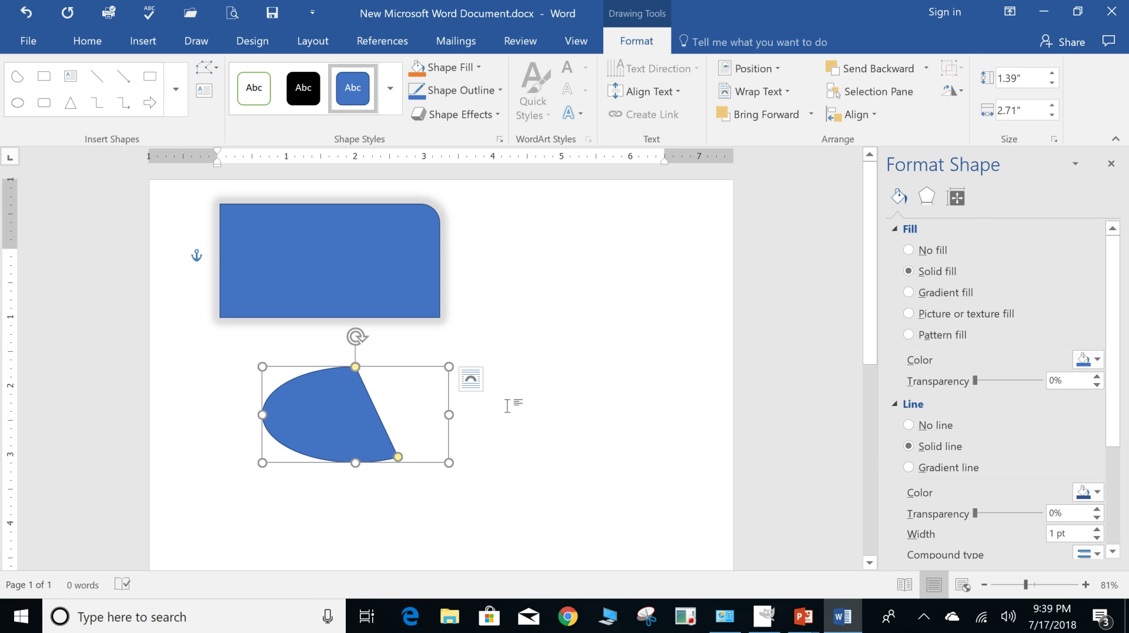
Step: Try no fill on the chord shape and give it a dotted diamond pattern fill instead
left_click(908, 250)
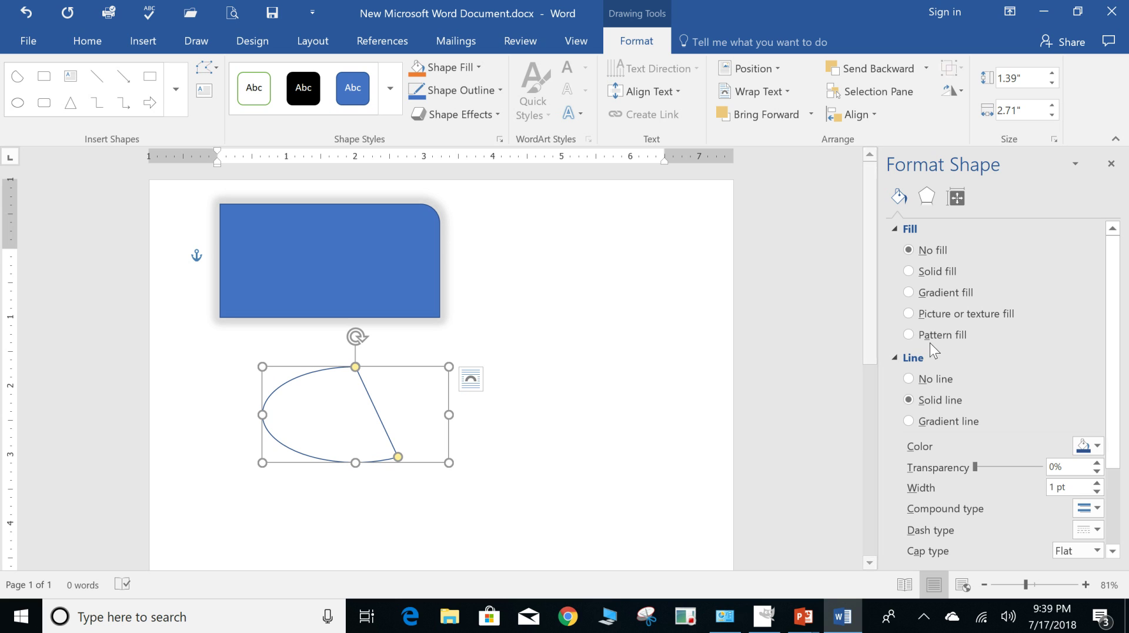
left_click(909, 334)
left_click(981, 510)
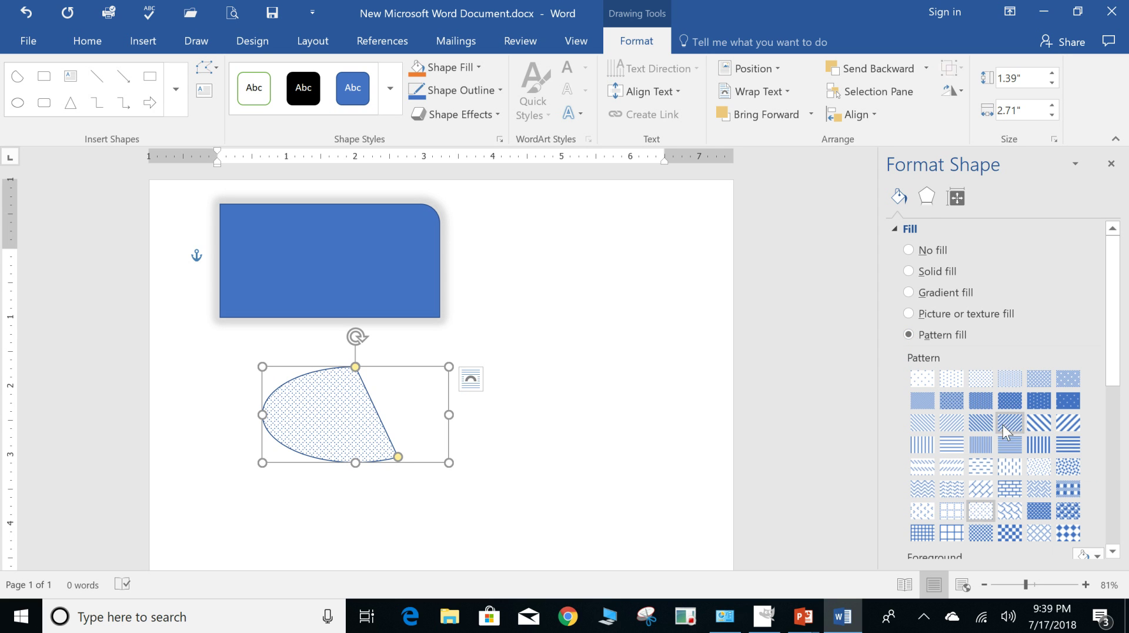
Step: Change the chord shape's outline color to black and deselect the shape
scroll(1117, 331, "down", 1)
left_click_drag(1117, 331, 1118, 467)
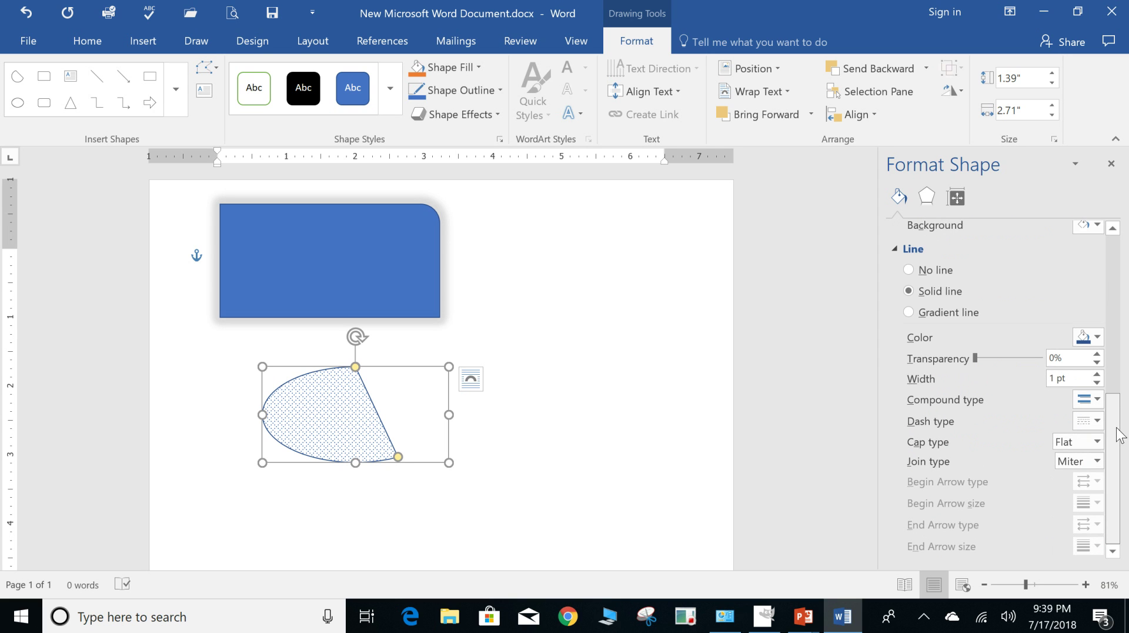
left_click(1097, 337)
left_click(1047, 435)
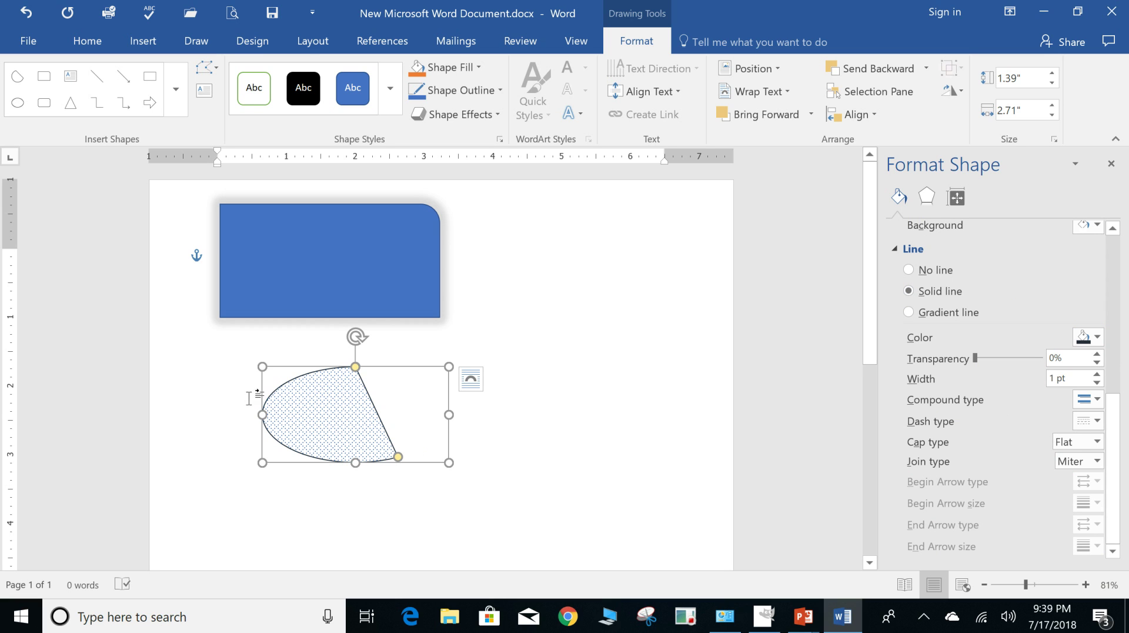
left_click(511, 413)
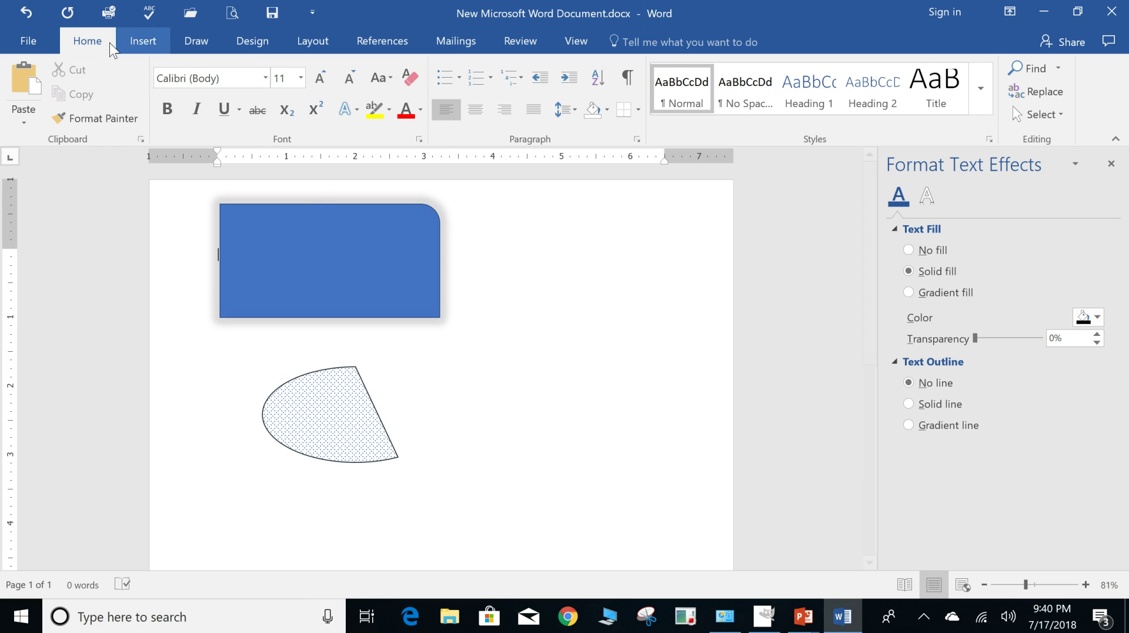
Step: Undo all shape formatting and drawing until the page is blank
left_click(26, 12)
left_click(27, 13)
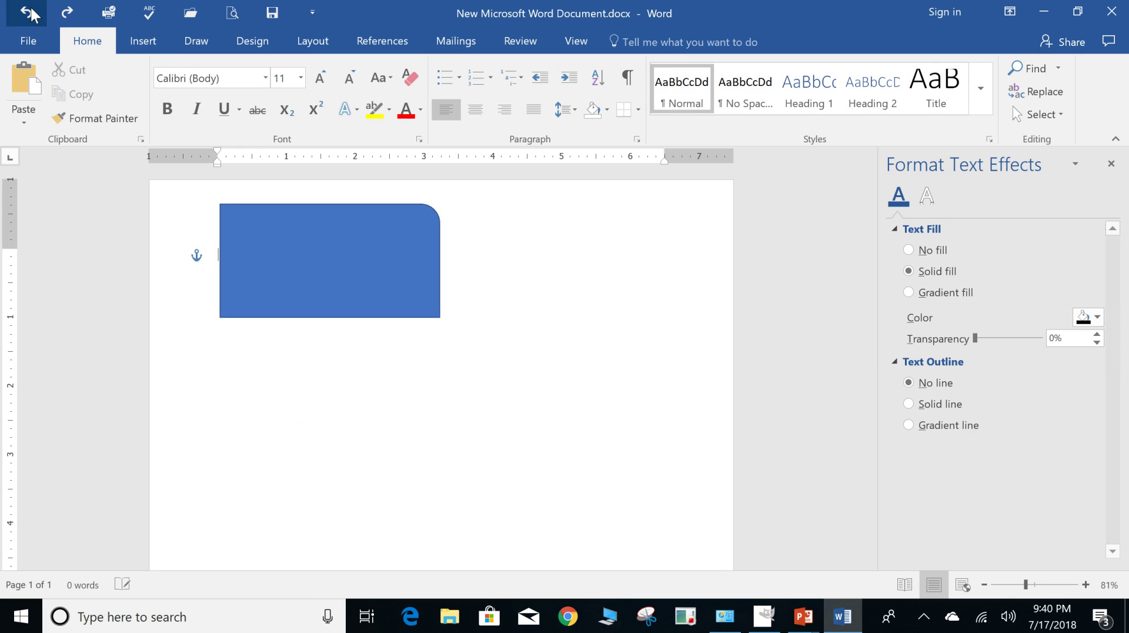
left_click(27, 13)
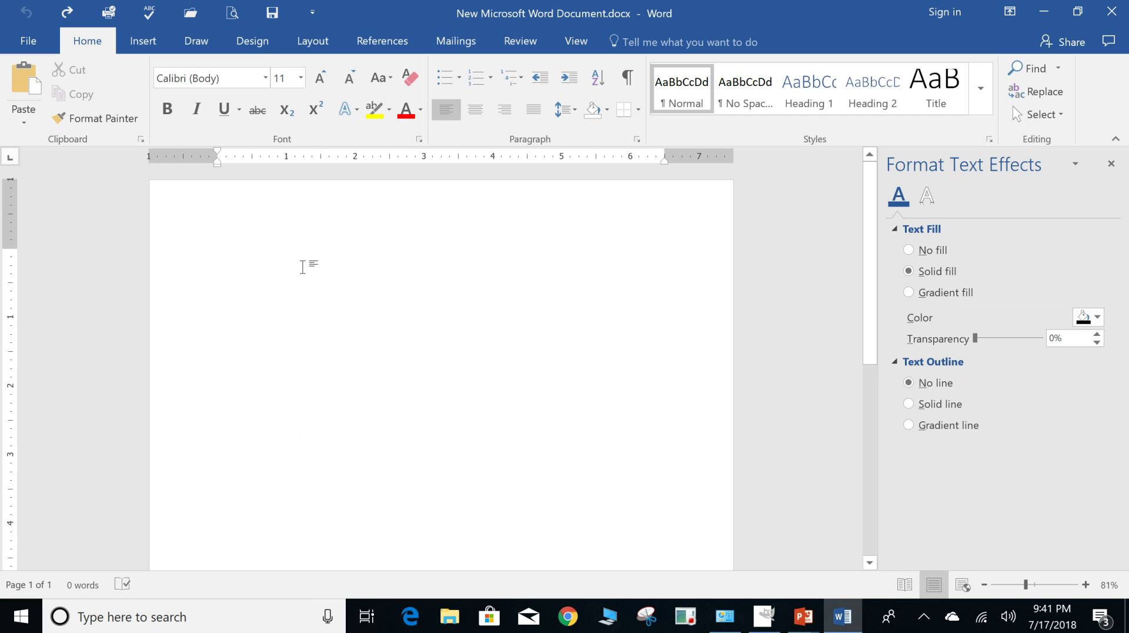
Step: Enter the word "test", examine the shadow and glow text effect options for it, and delete the word
type("test")
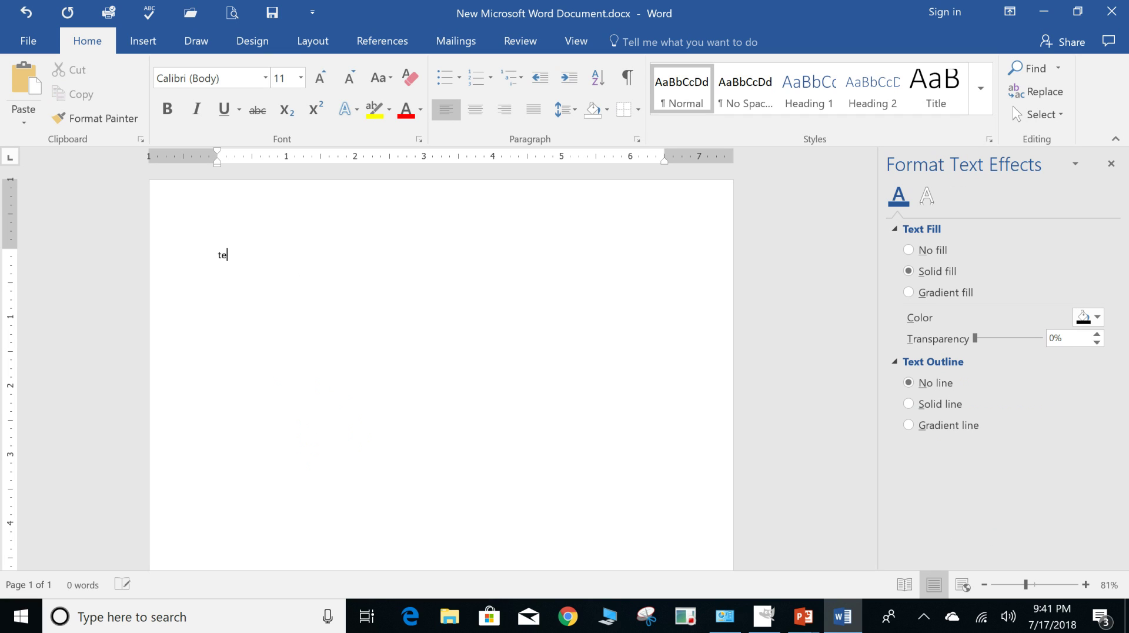
double_click(245, 272)
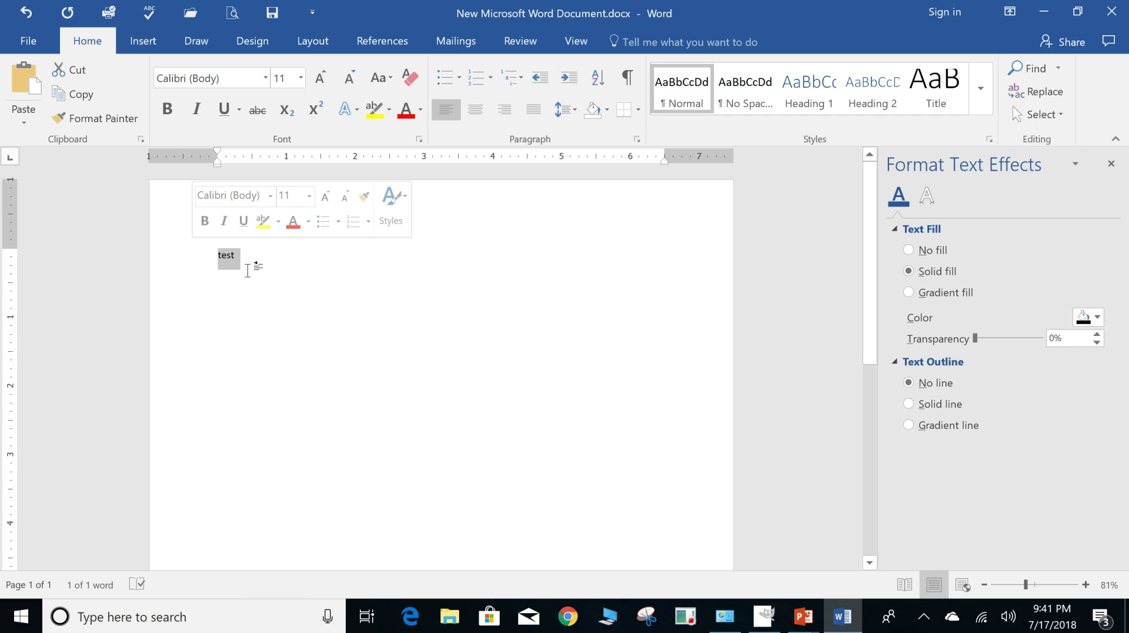
left_click(927, 199)
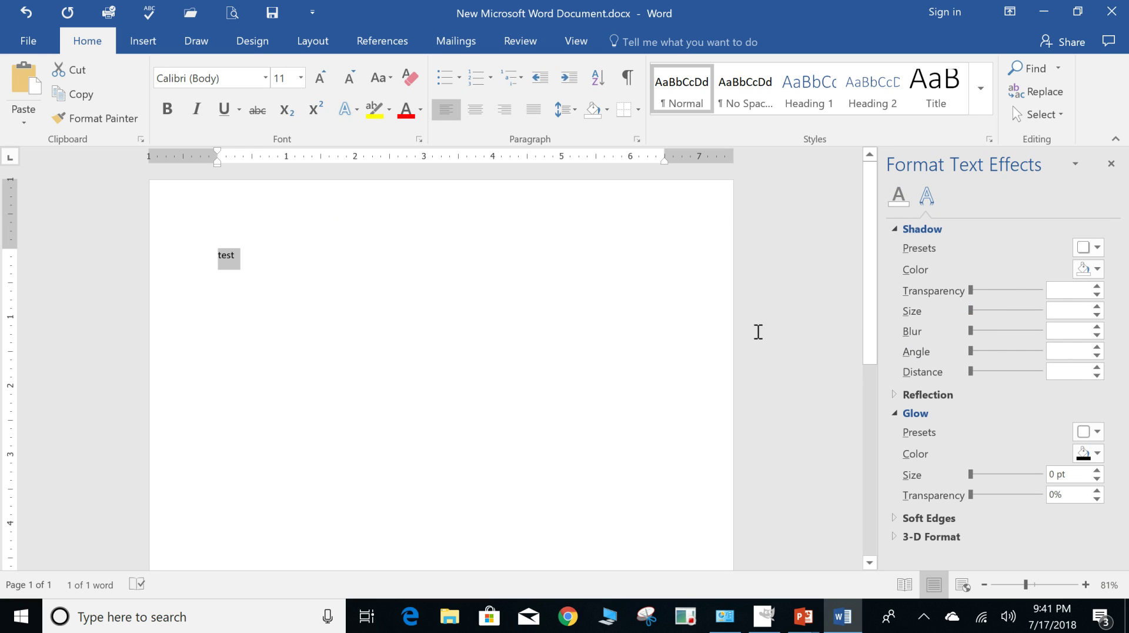
key("Delete")
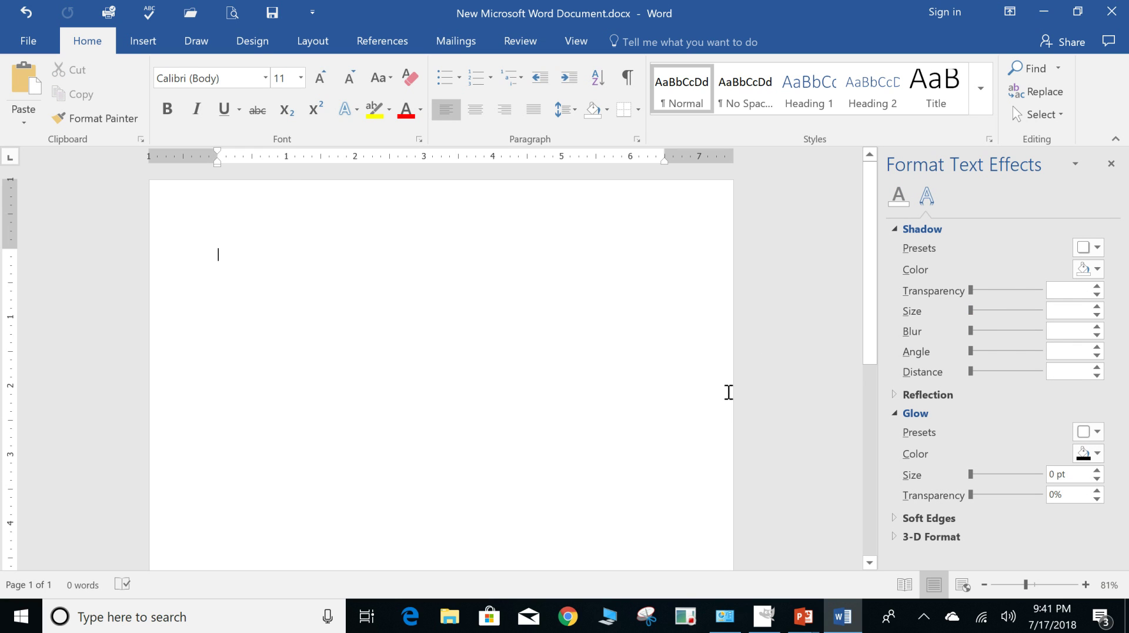